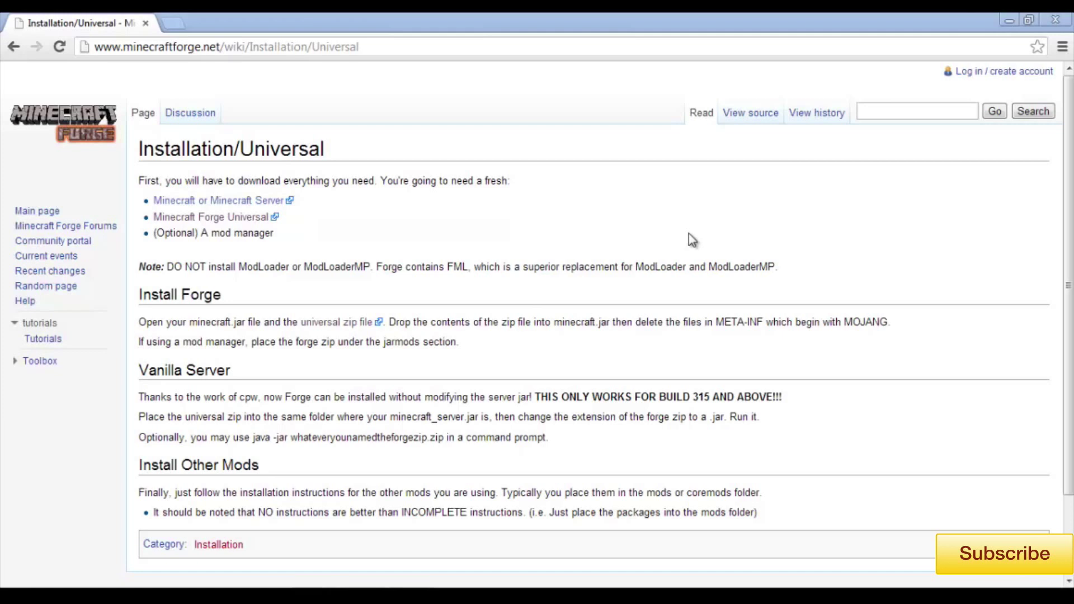
Step: Download the Minecraft Forge universal zip past the adf.ly ad, then restore the browser window
left_click(488, 220)
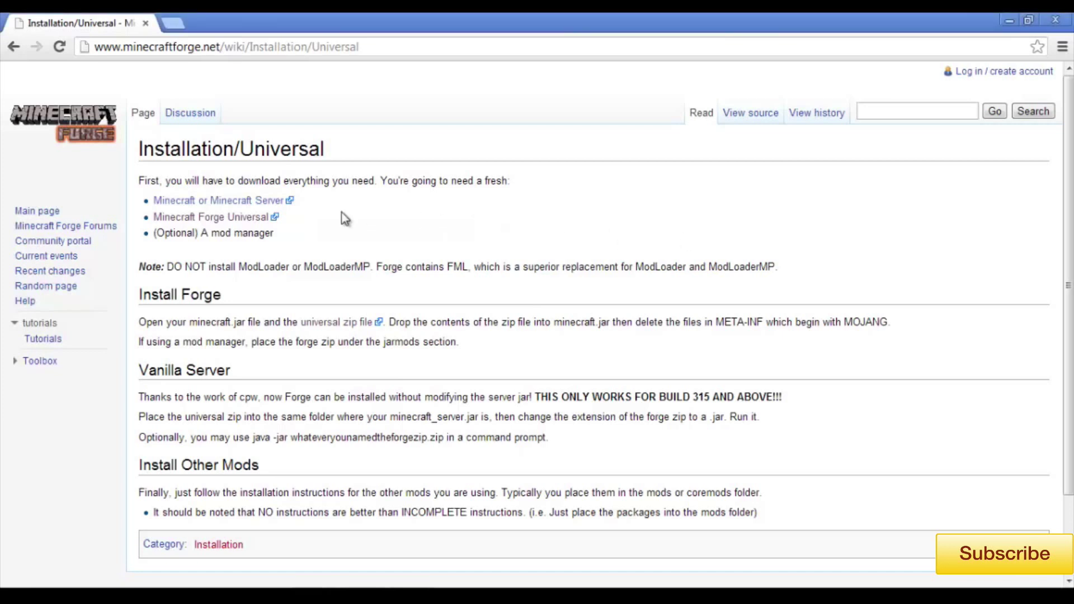
left_click(246, 218)
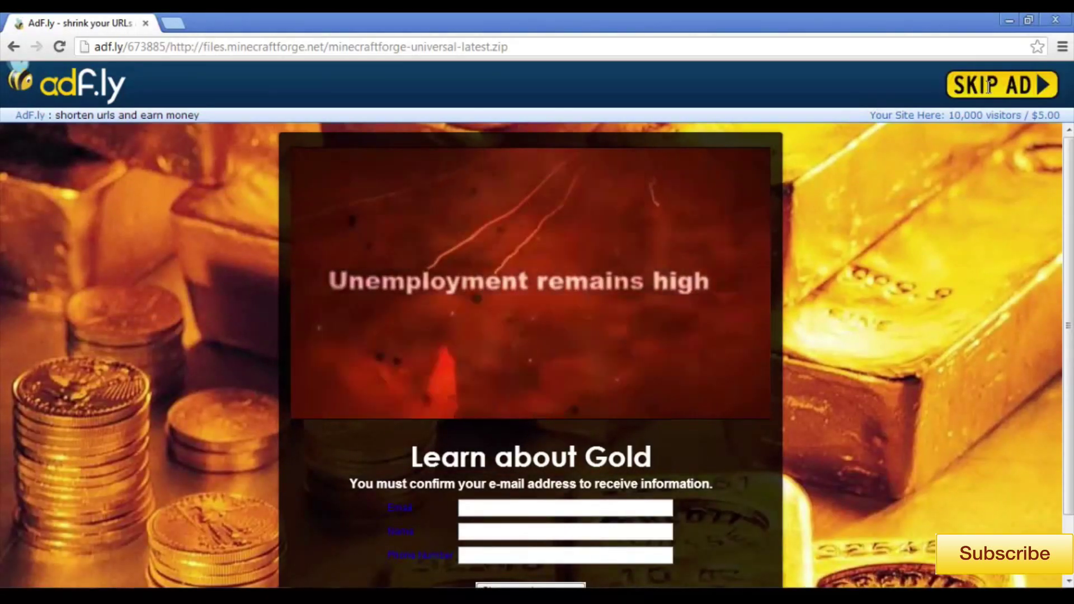
left_click(989, 86)
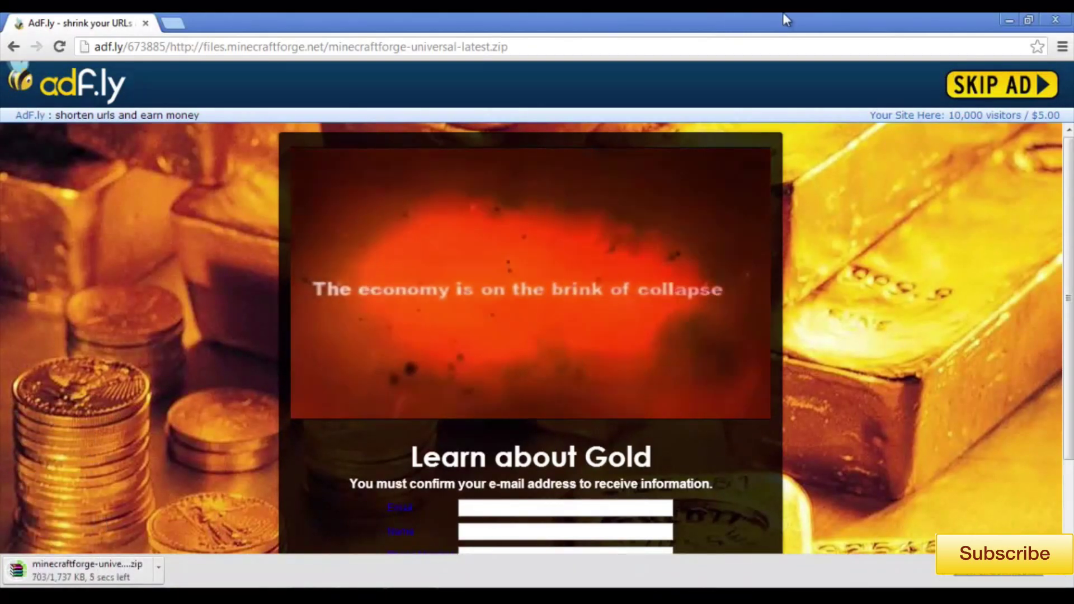
left_click_drag(785, 20, 784, 145)
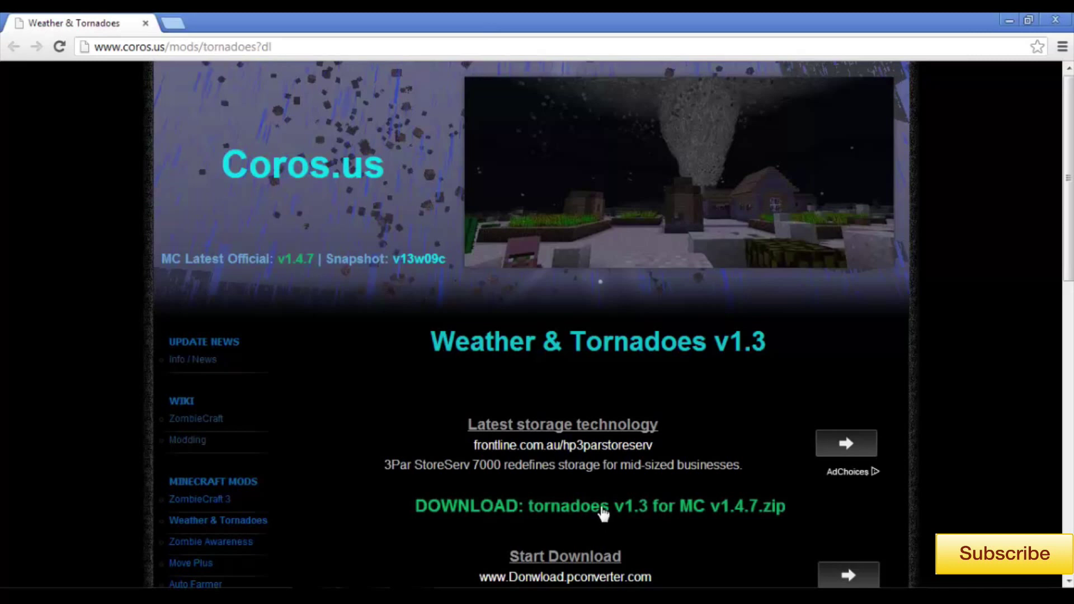
Step: Download the tornadoes v1.3 for MC v1.4.7 zip past the adf.ly ad and shrink Chrome
left_click(603, 511)
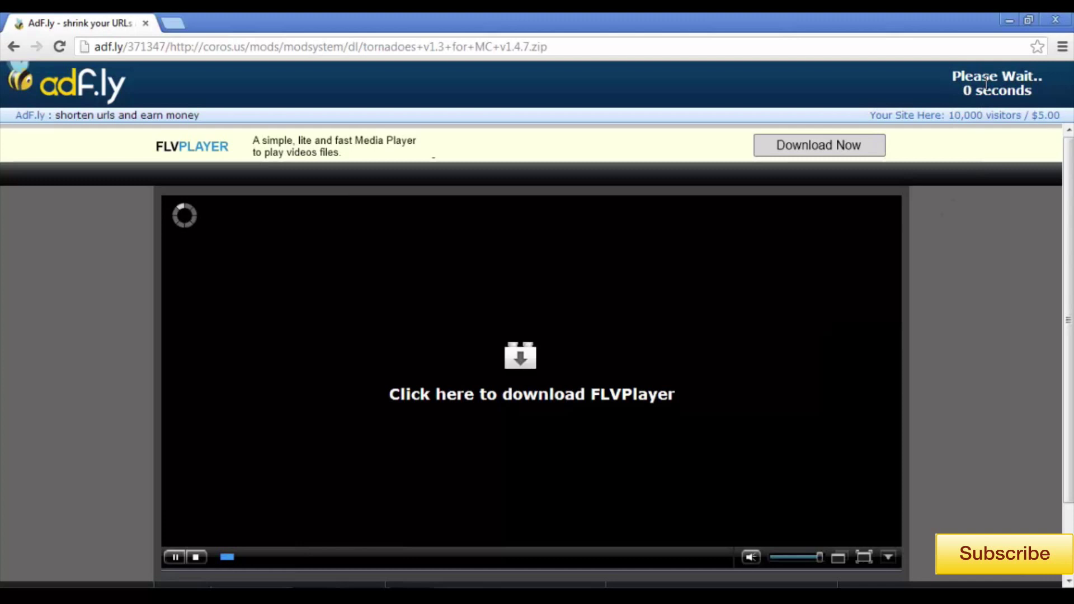
left_click(984, 91)
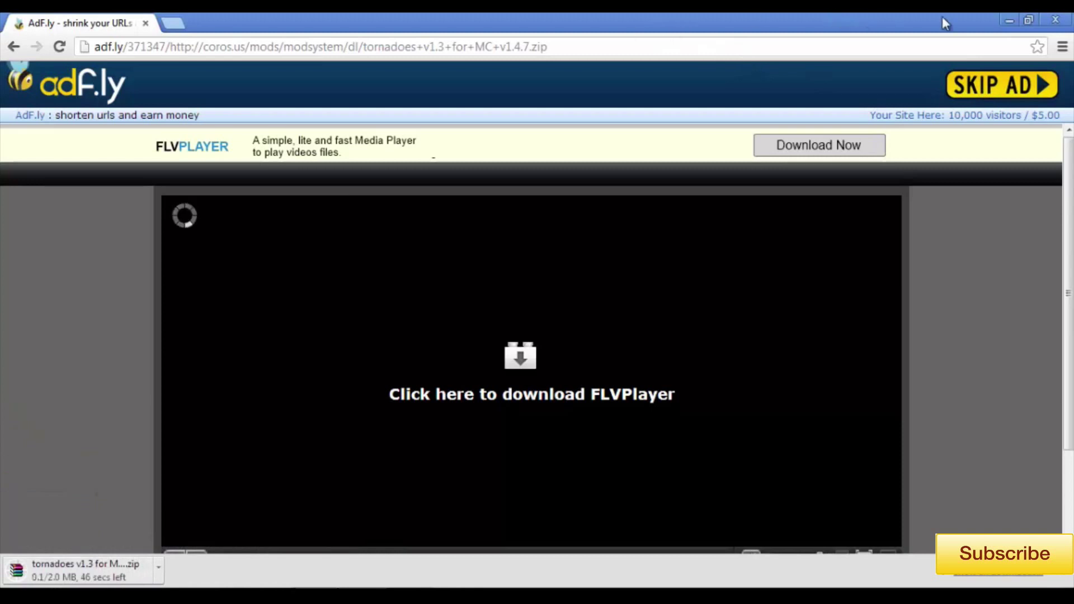
left_click(1027, 20)
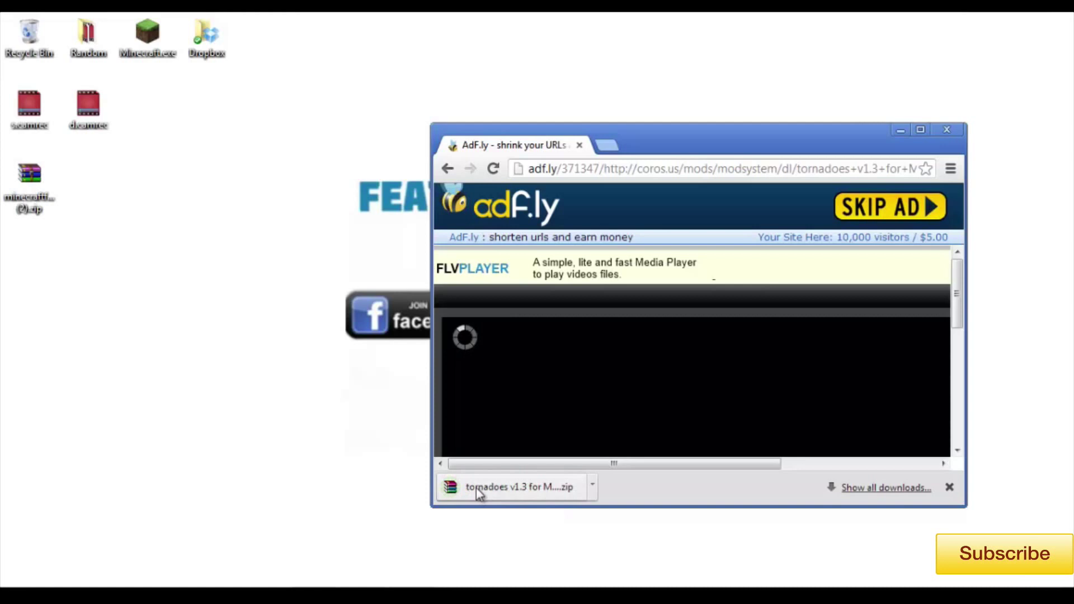
Step: Save the tornadoes zip onto the desktop and bring up the Run dialog
left_click_drag(475, 488, 100, 190)
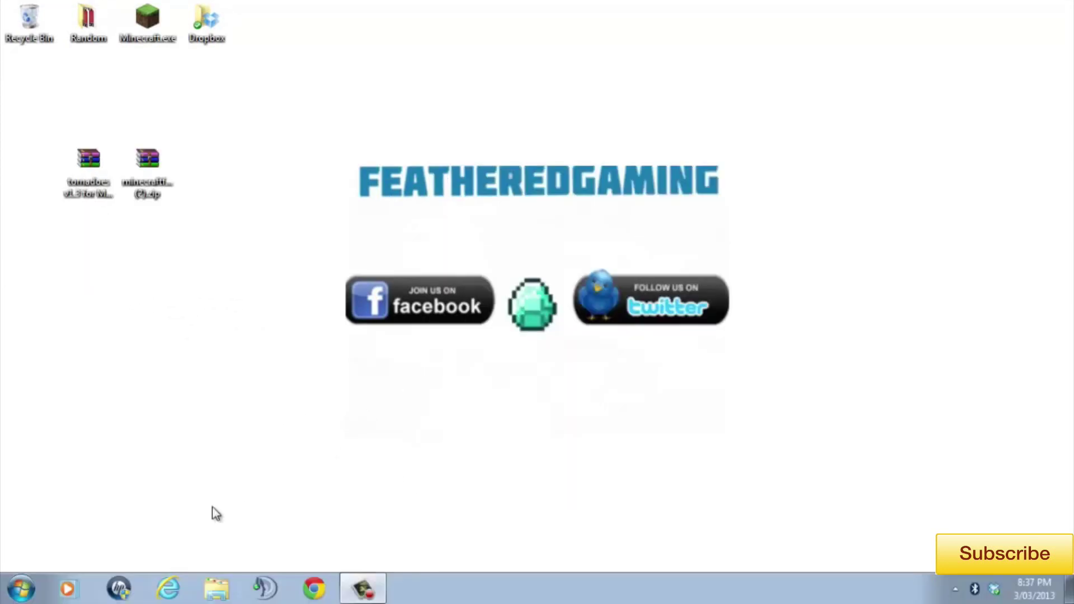
left_click(33, 594)
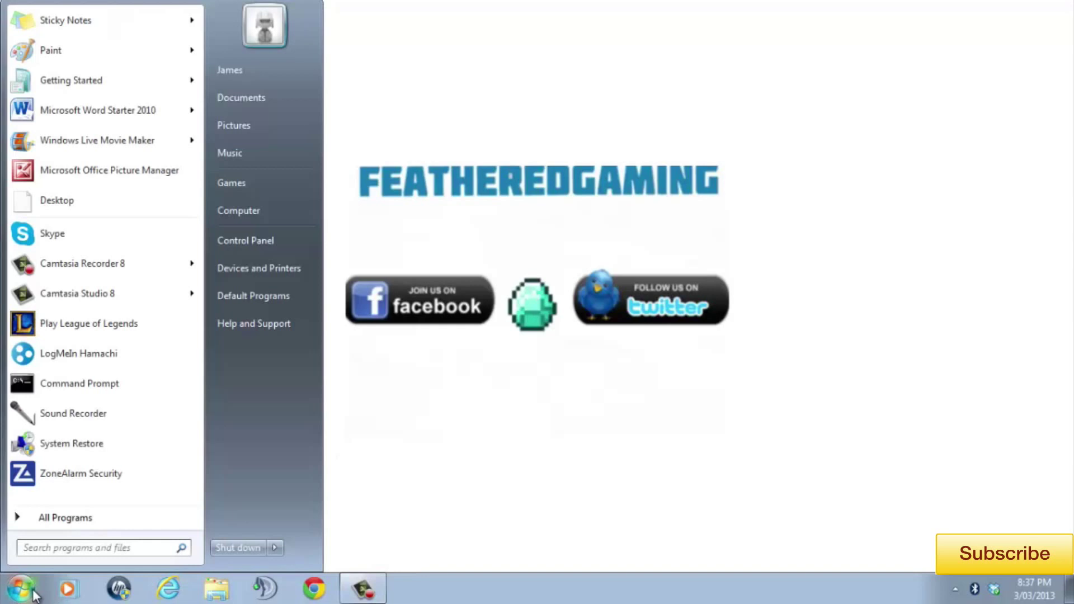
type("%appdata%")
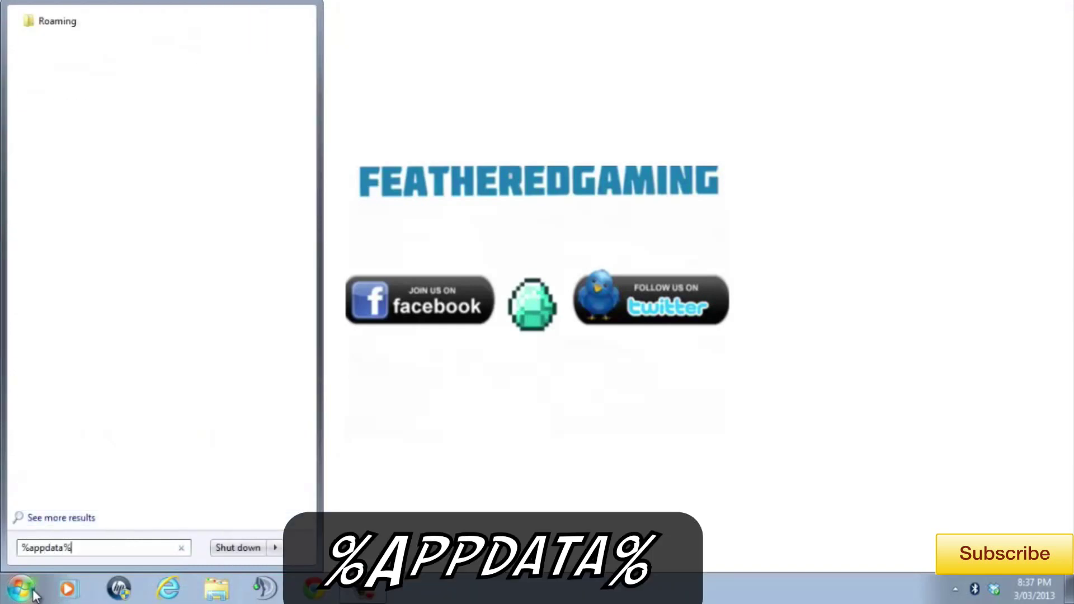
key("BackSpace")
key("BackSpace")
key("BackSpace")
key("BackSpace")
key("BackSpace")
key("BackSpace")
key("BackSpace")
key("BackSpace")
key("BackSpace")
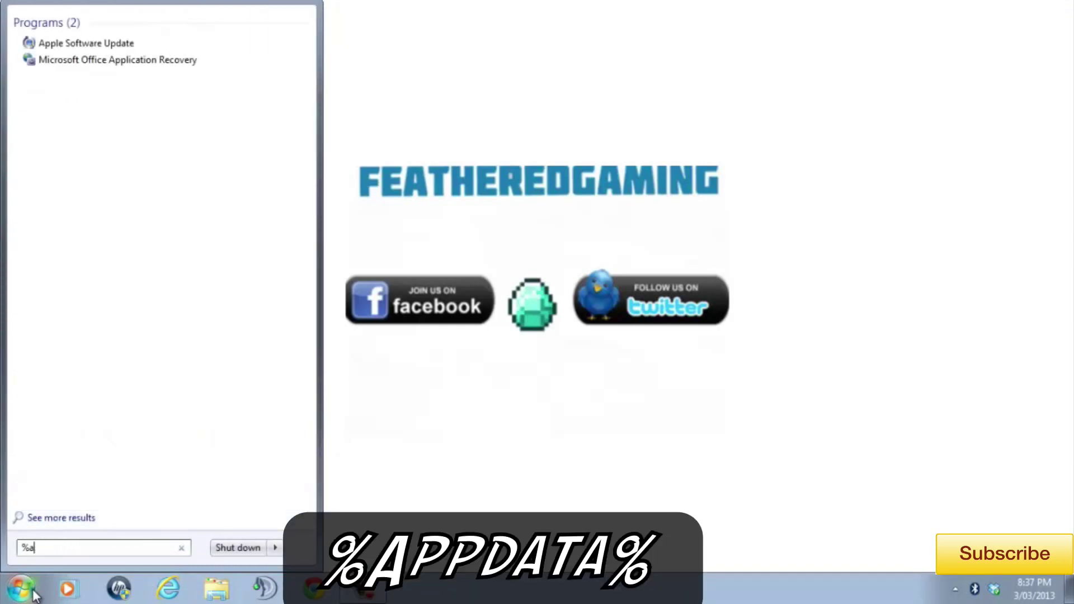
type("Run")
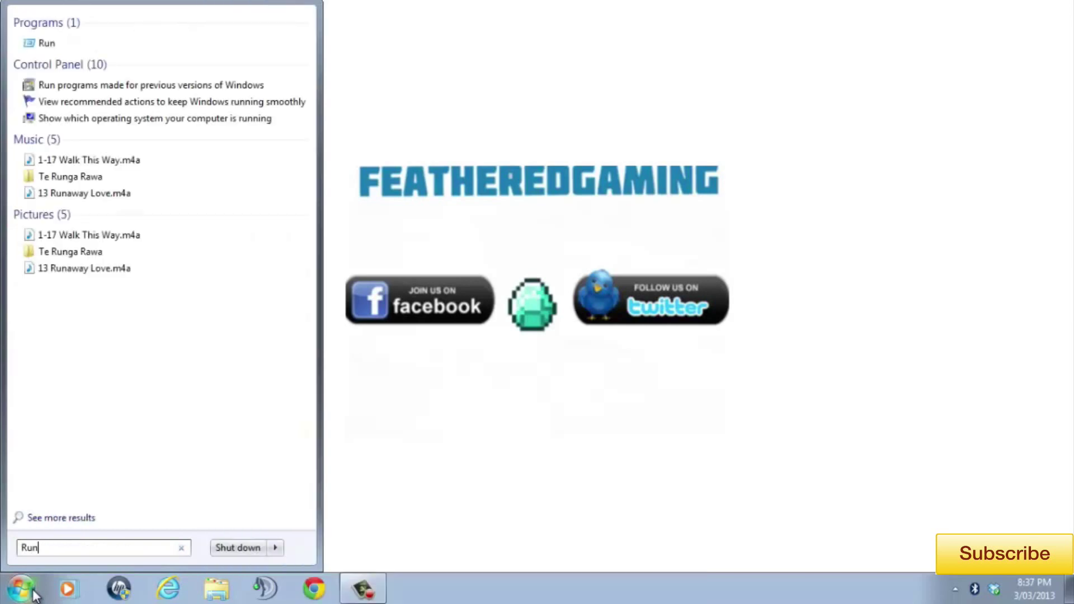
key("Return")
Step: Enter %appdata% in Run to open the AppData Roaming folder
key("BackSpace")
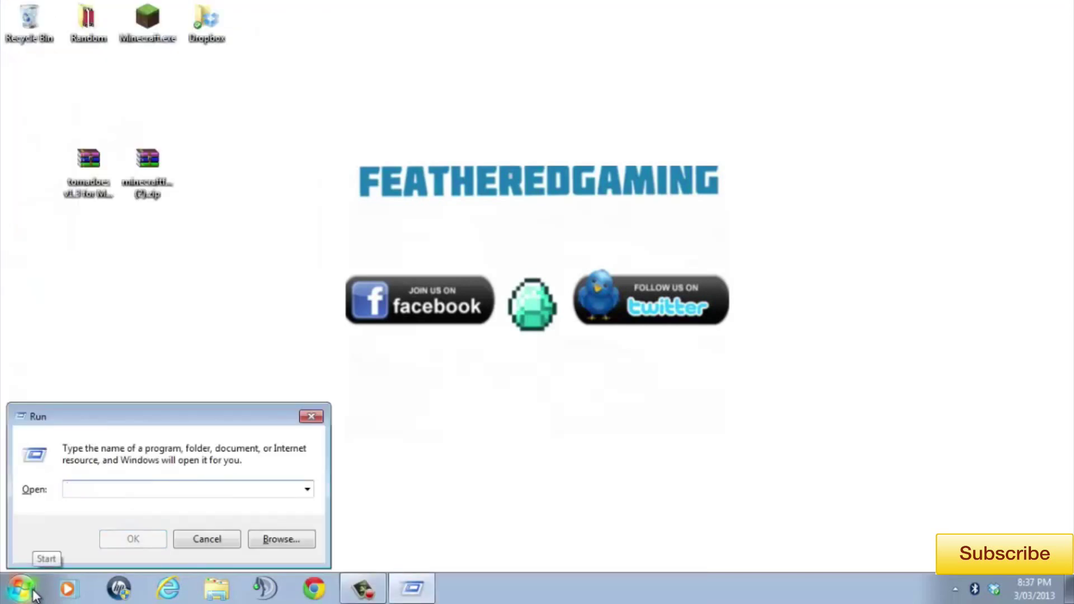
type("%appdata")
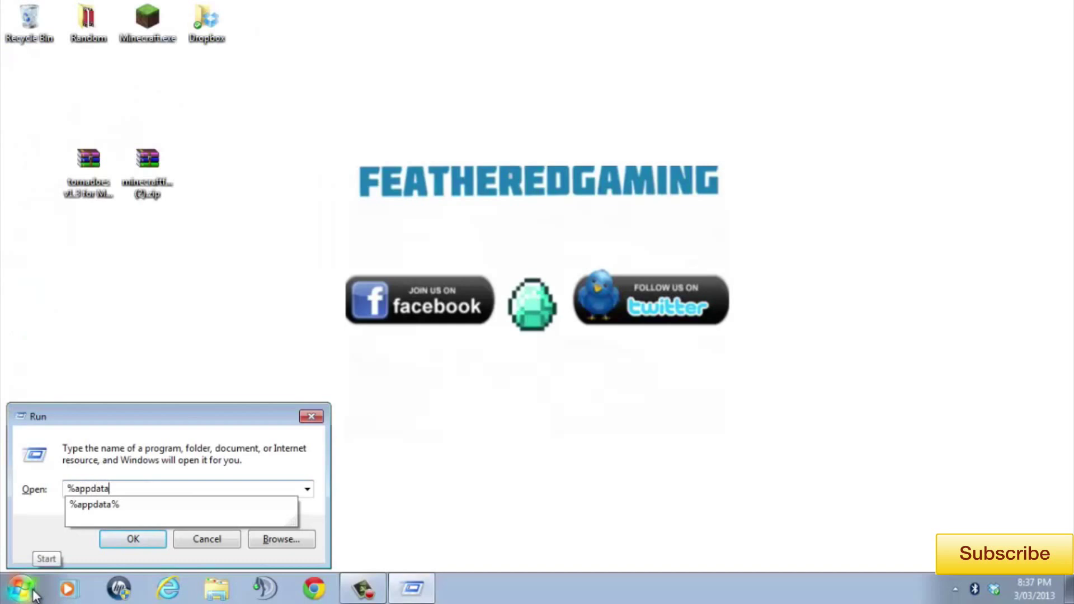
type("%")
key("Return")
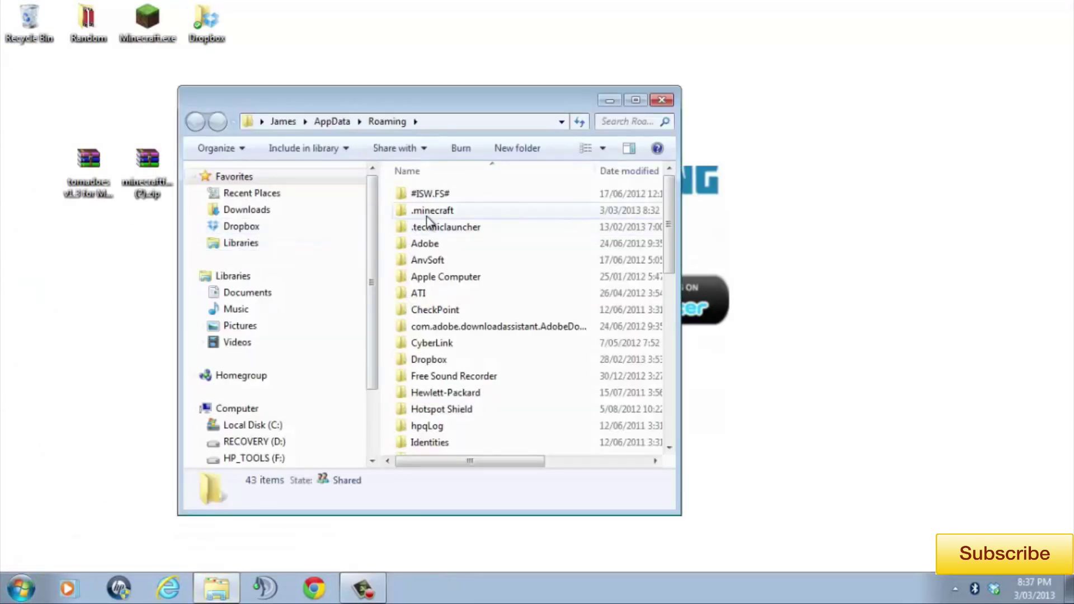
Step: Go into .minecraft\bin and open minecraft.jar with the WinRAR archiver
mouse_move(430, 217)
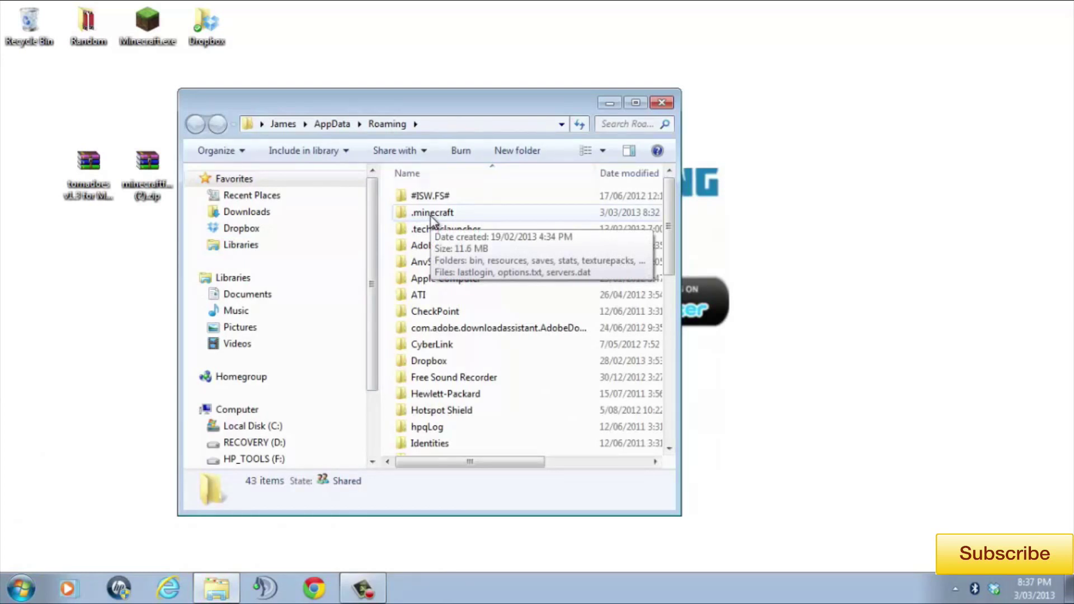
double_click(431, 212)
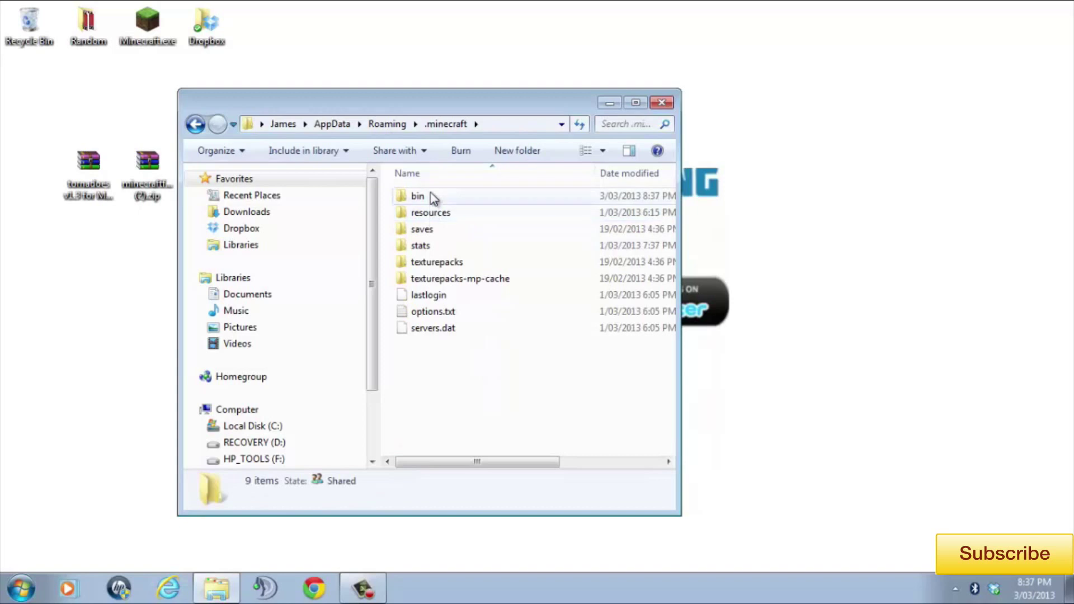
double_click(431, 195)
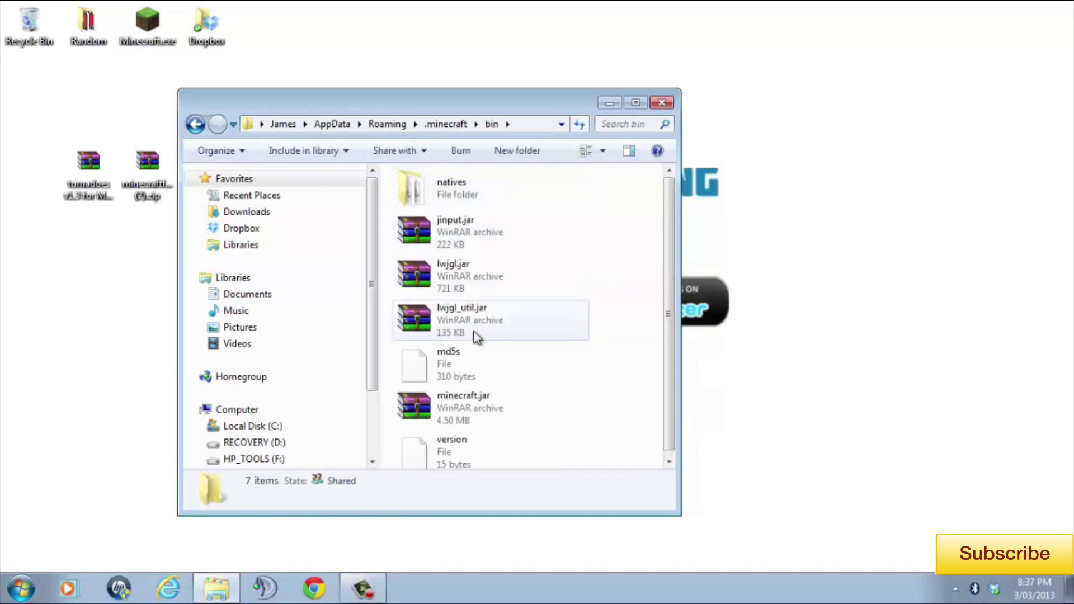
right_click(489, 401)
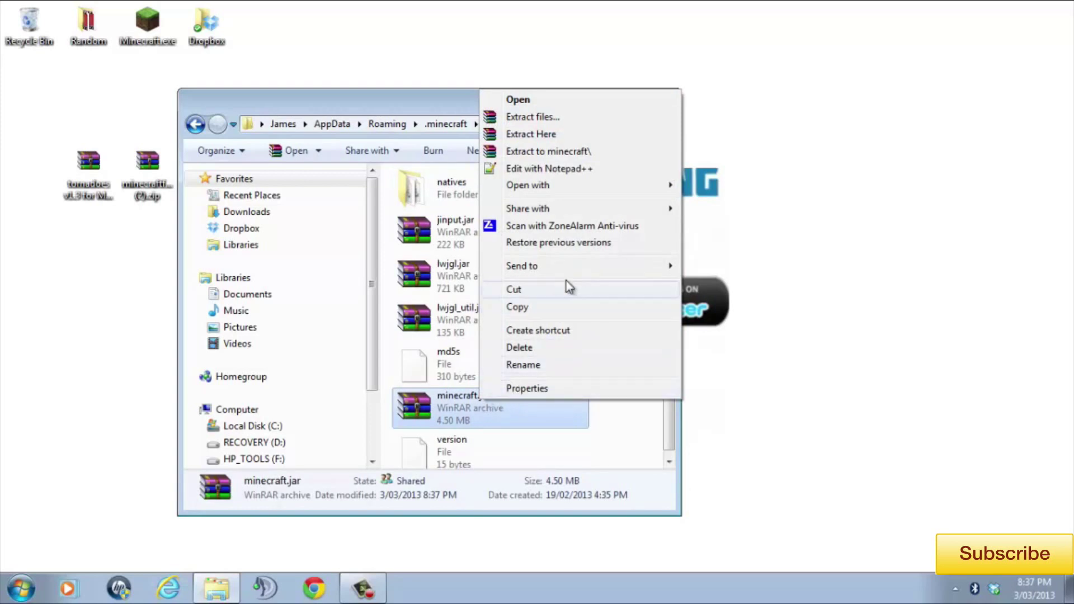
mouse_move(613, 190)
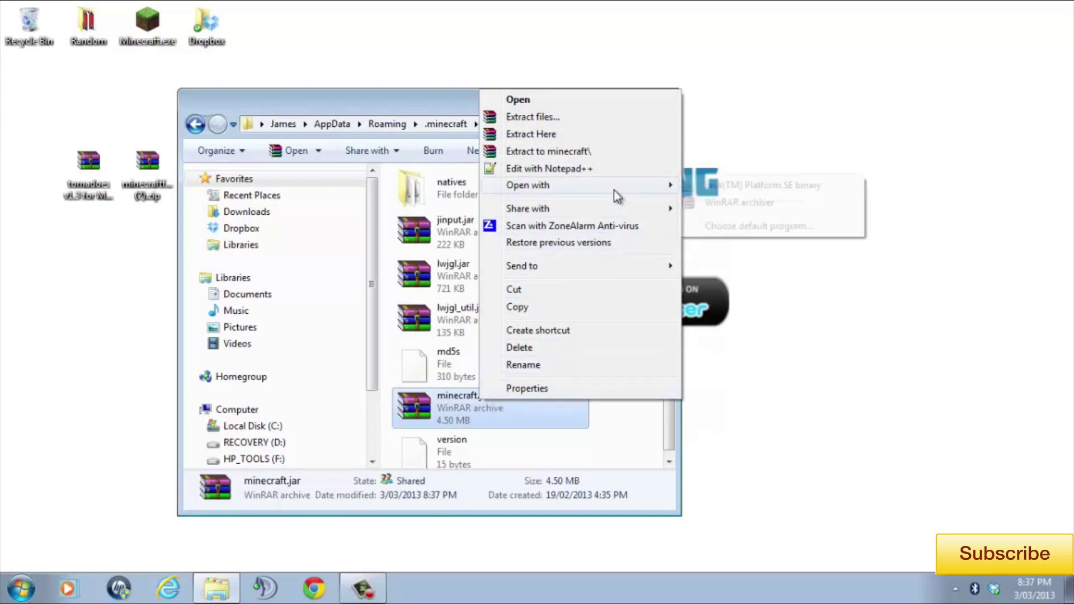
left_click(722, 202)
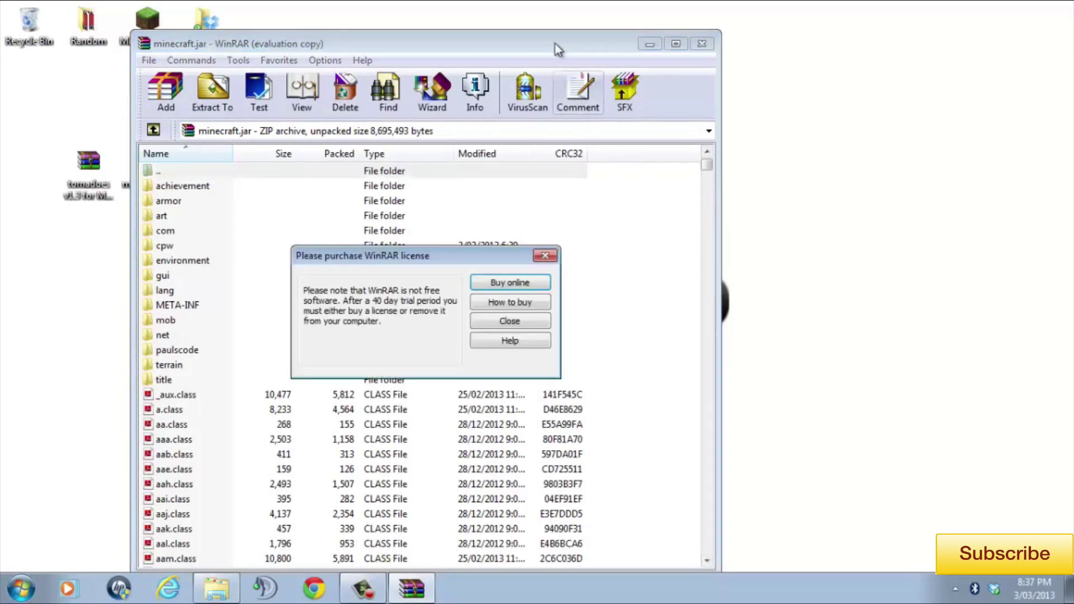
Step: Delete the META-INF folder from minecraft.jar in WinRAR
left_click(545, 255)
left_click_drag(468, 55, 455, 166)
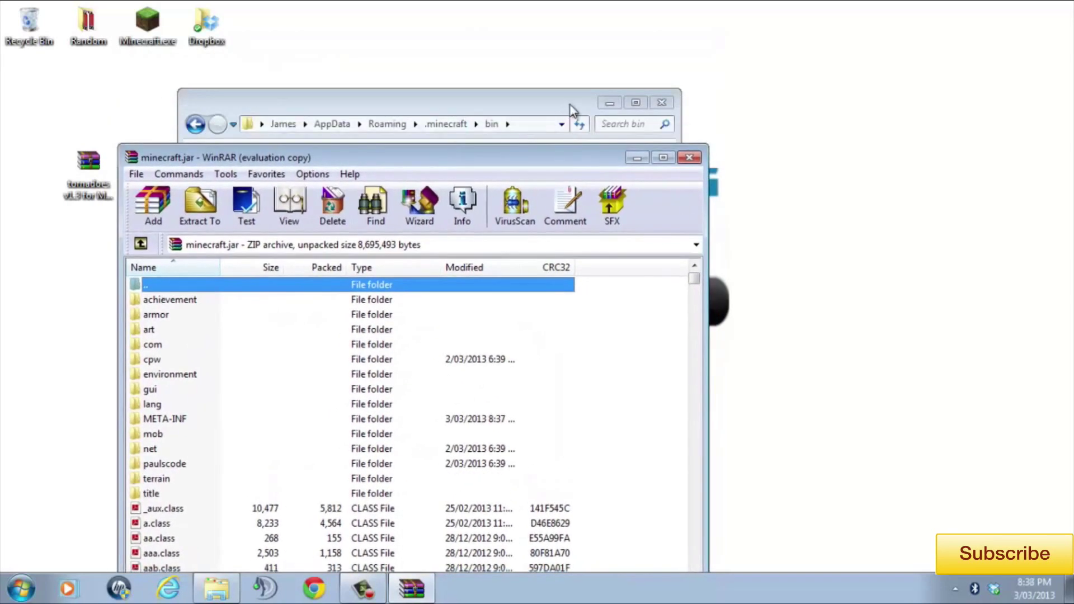
left_click_drag(530, 146, 558, 75)
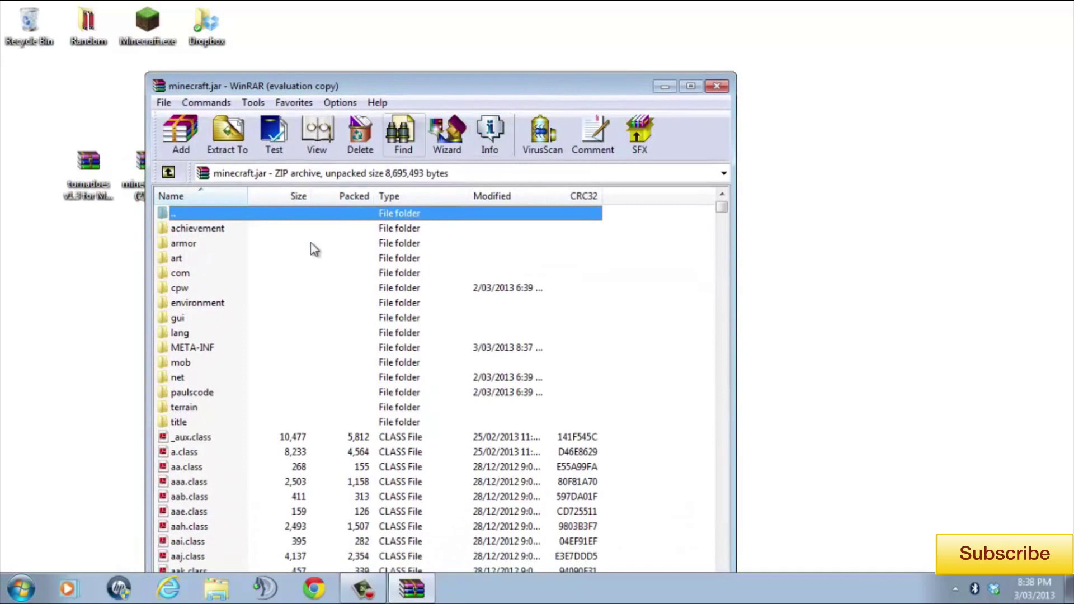
left_click(194, 348)
right_click(194, 348)
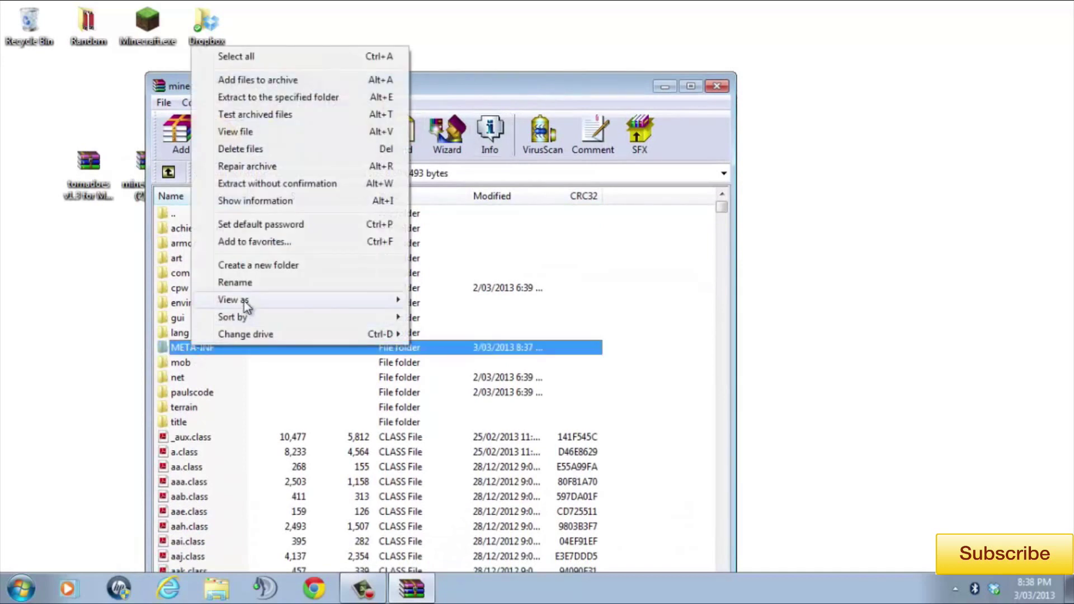
left_click(251, 149)
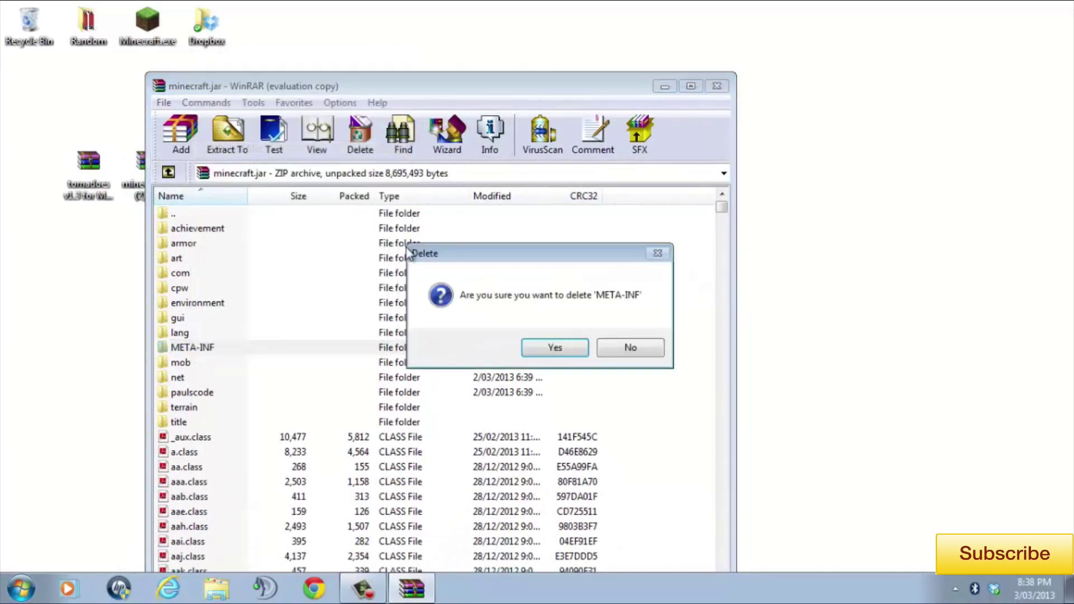
left_click(548, 346)
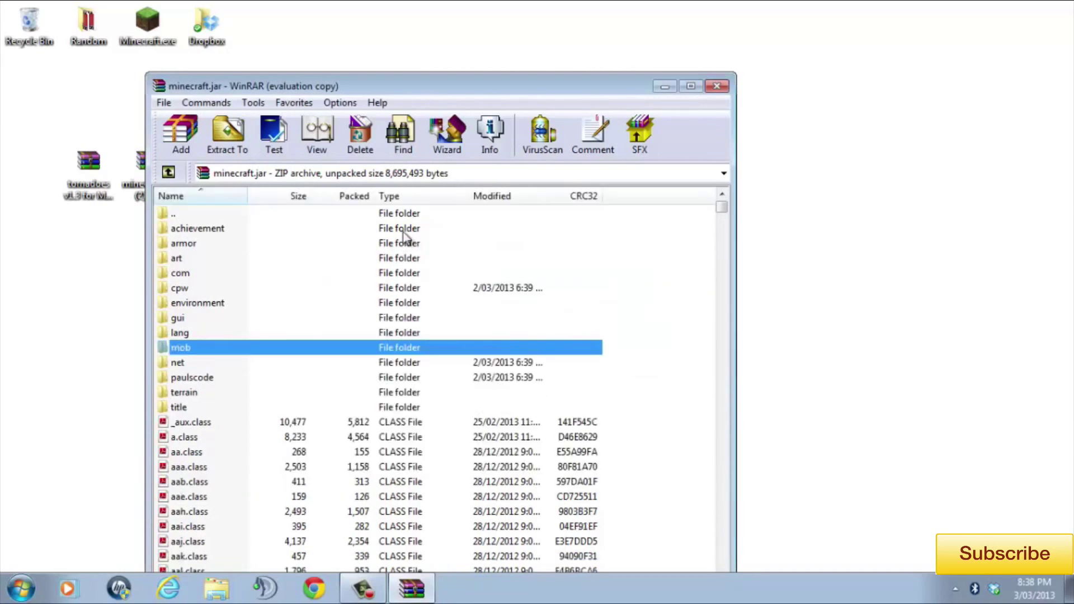
Step: Move the minecraft.jar window aside, clear the selection and minimize it
left_click_drag(423, 83, 620, 29)
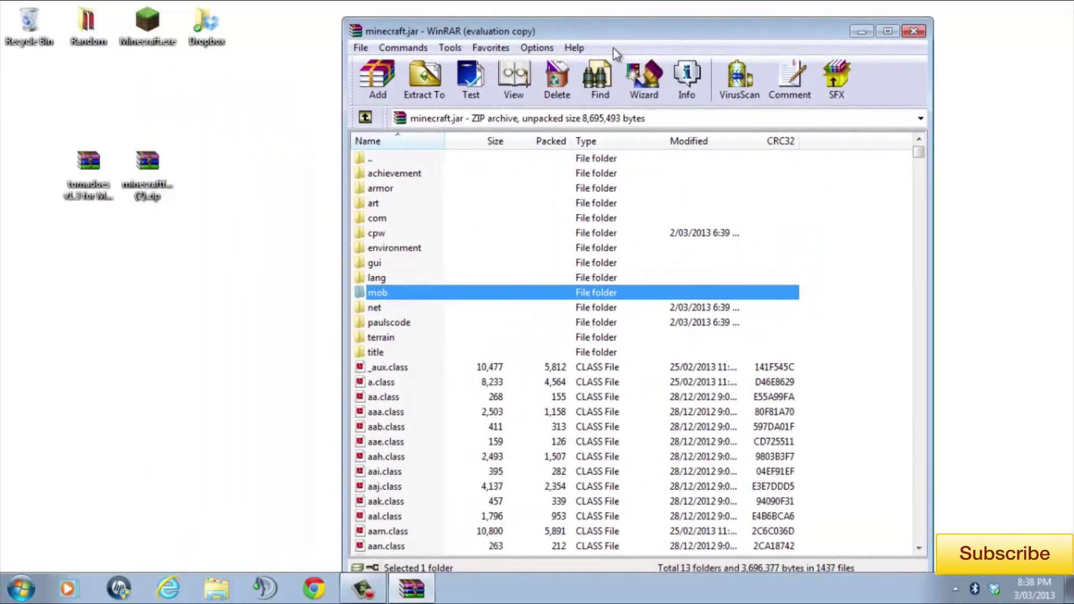
left_click(863, 216)
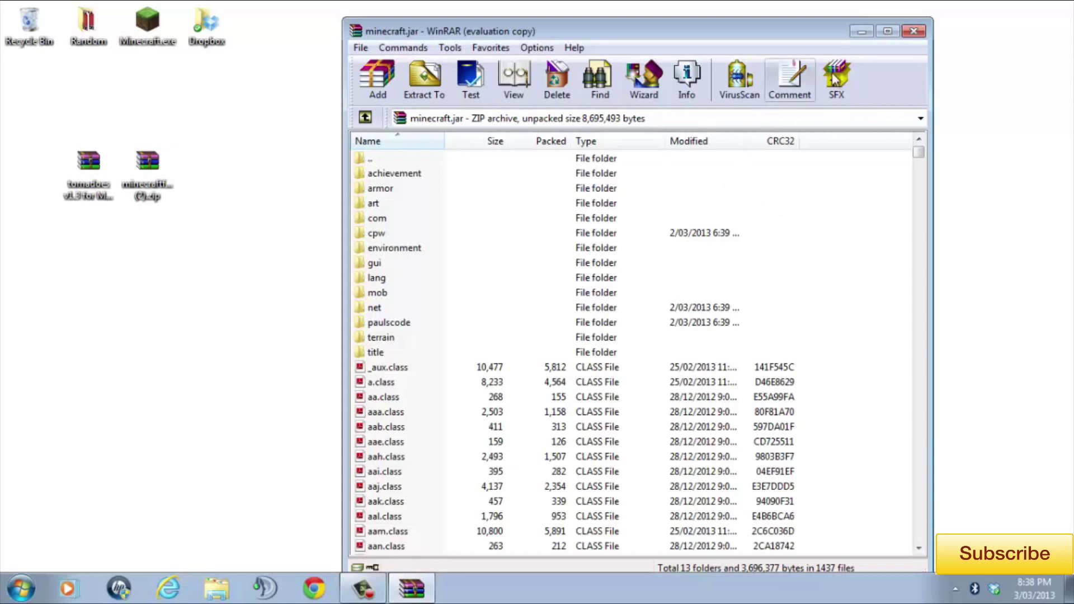
left_click(861, 31)
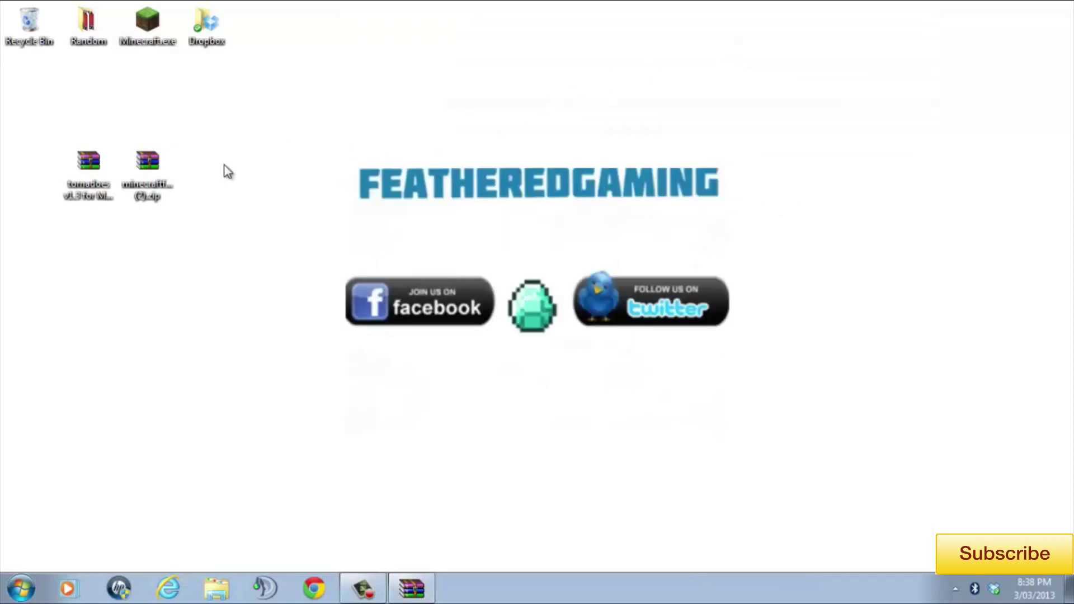
Step: Open the Forge universal 1.4.7-6.6.2.534 zip, delete its META-INF folder, and list open archives
double_click(147, 165)
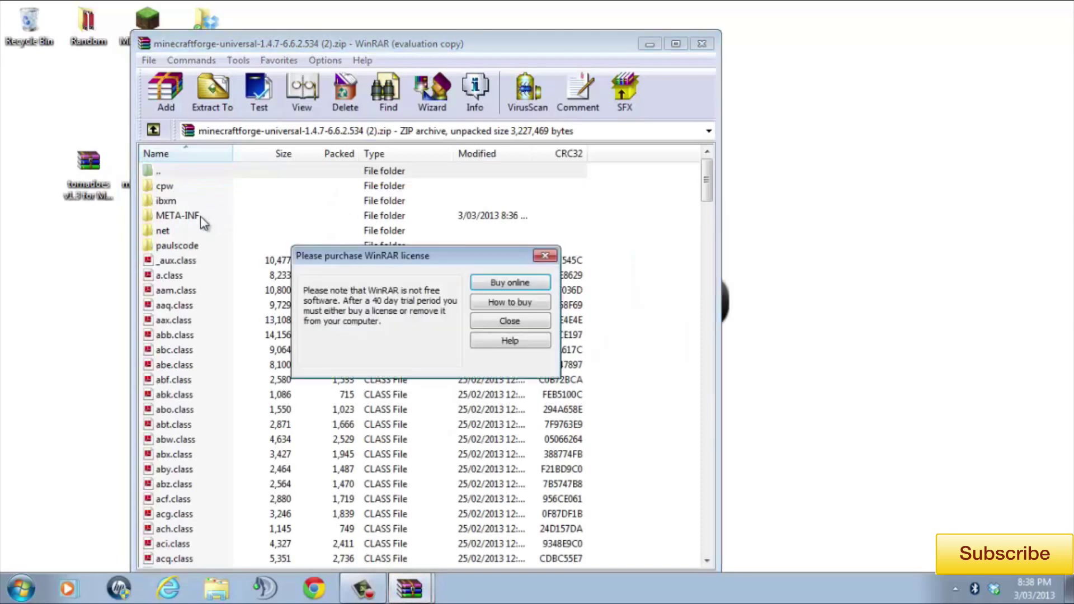
left_click(545, 256)
left_click(193, 219)
right_click(191, 217)
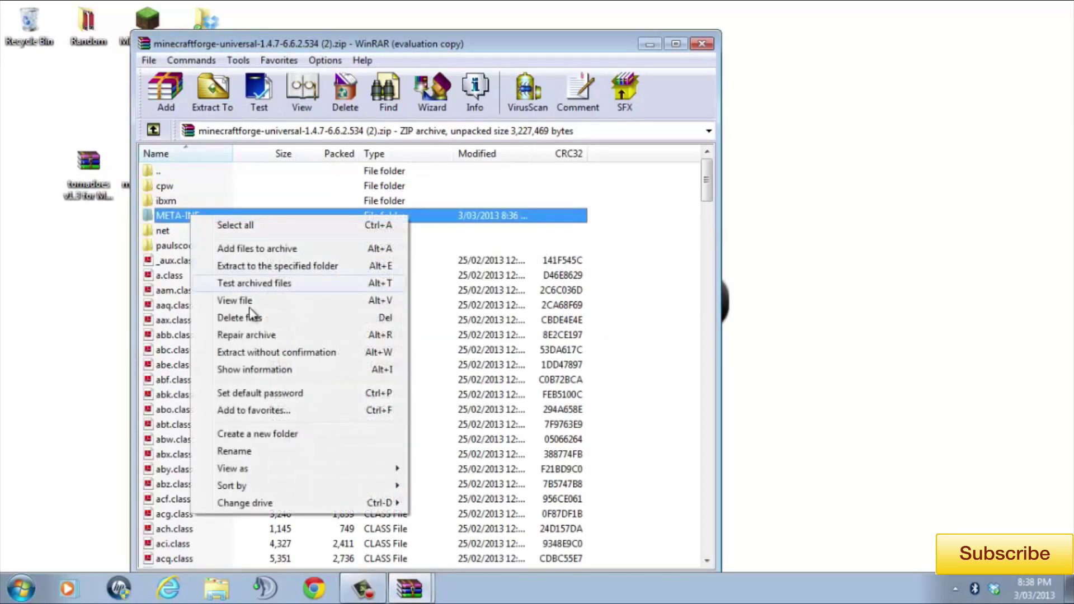
left_click(263, 318)
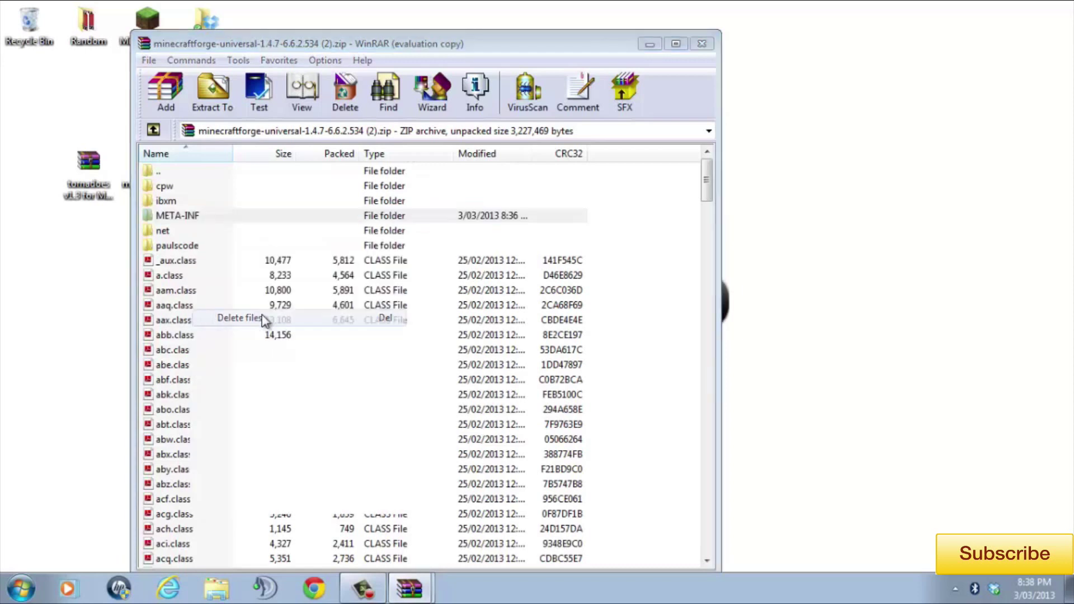
left_click(549, 348)
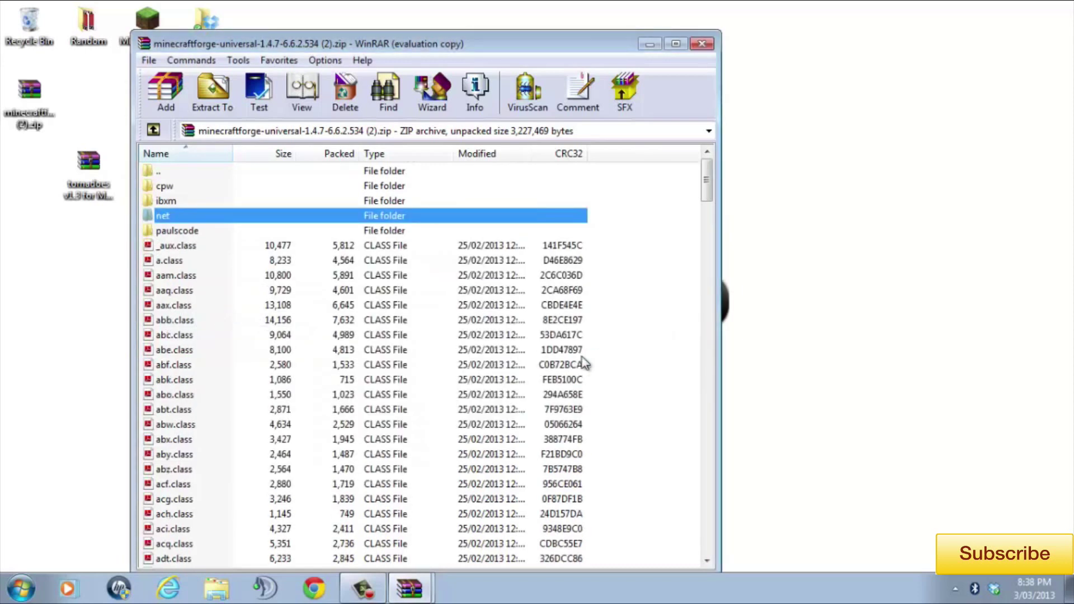
left_click(641, 371)
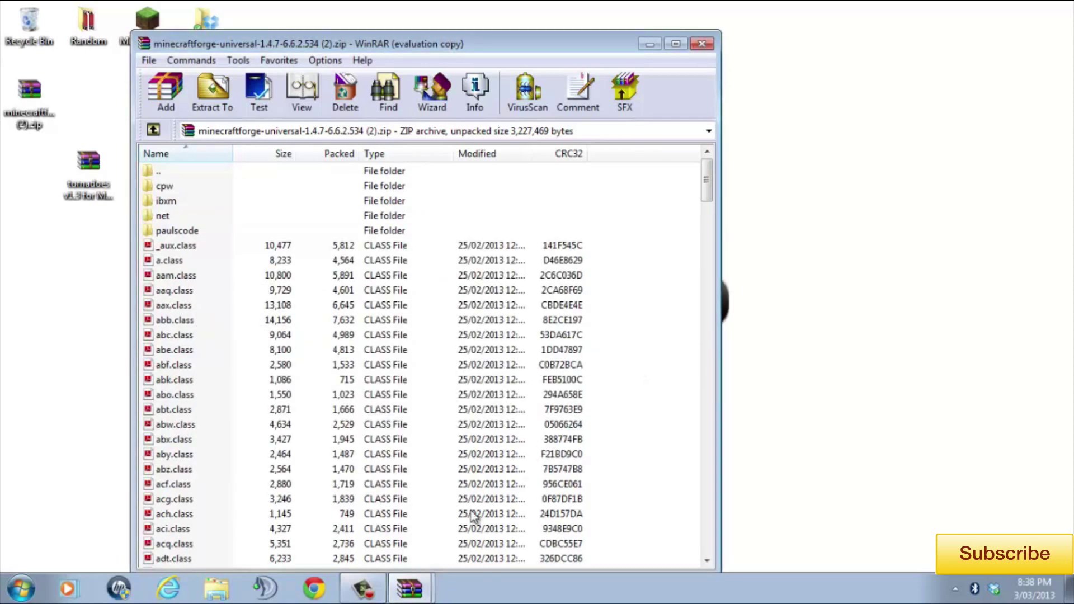
left_click(425, 584)
Step: Drag every folder and class file from the Forge archive into minecraft.jar and confirm
left_click(414, 526)
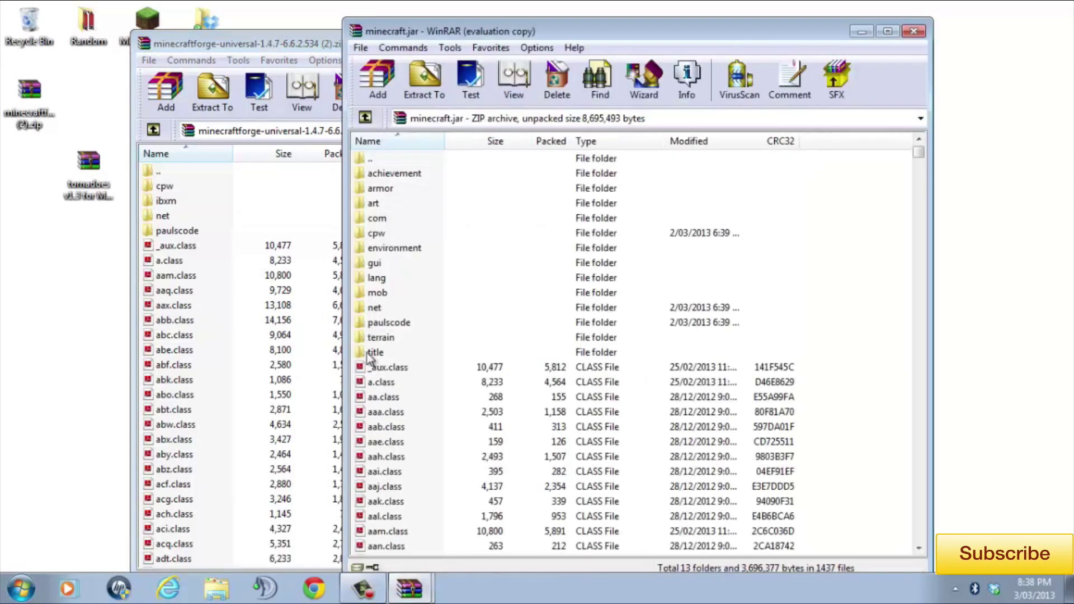
left_click_drag(197, 29, 144, 0)
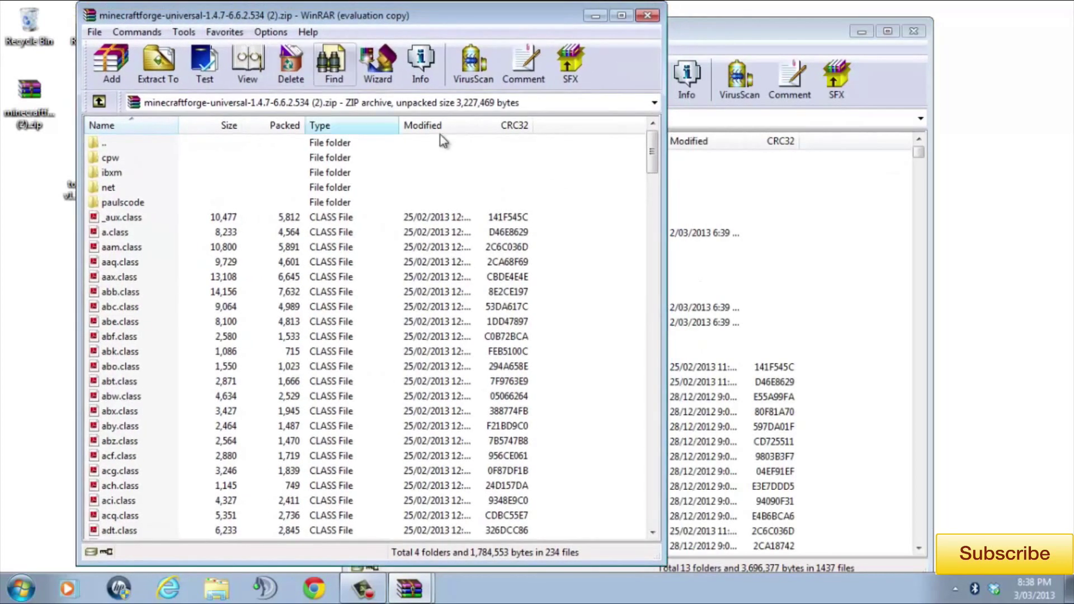
left_click_drag(584, 152, 305, 541)
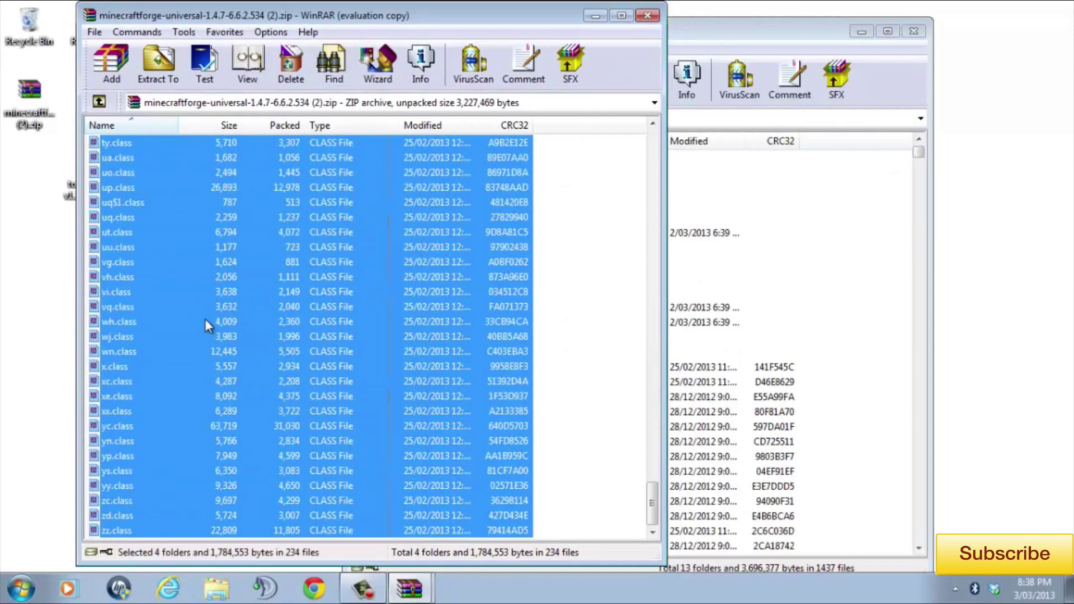
left_click_drag(205, 321, 882, 356)
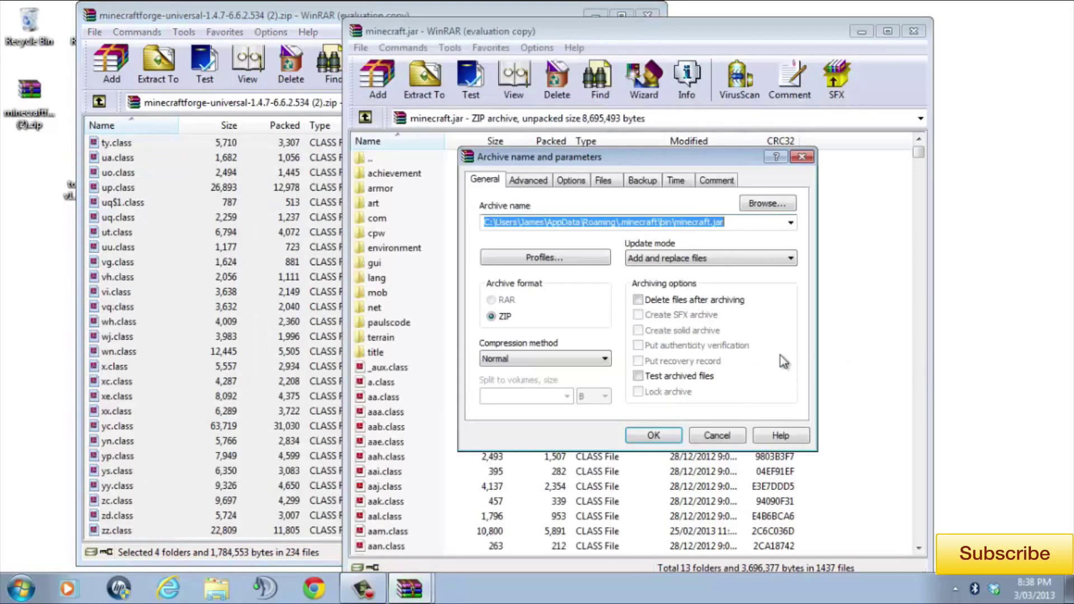
left_click(653, 435)
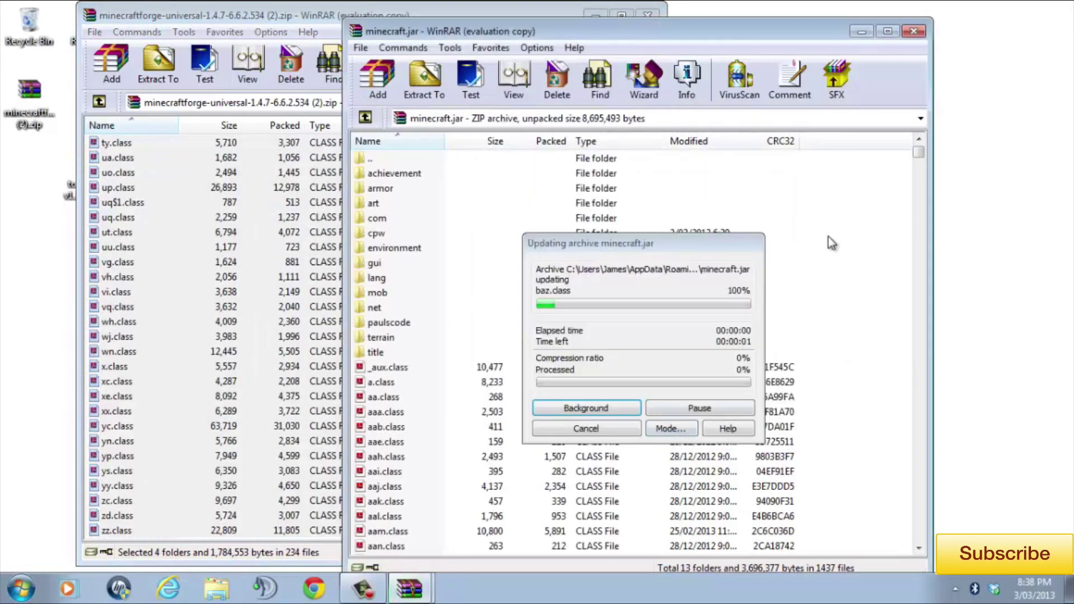
Step: Close both archives, open .minecraft via %appdata%, and select the desktop tornadoes zip
left_click(915, 31)
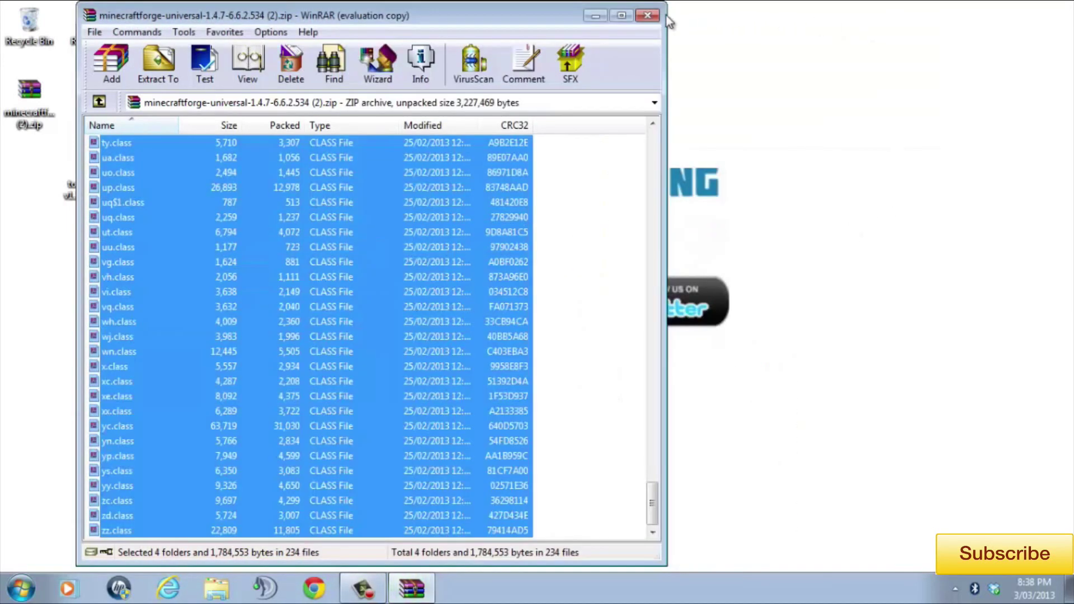
left_click(648, 16)
left_click(22, 588)
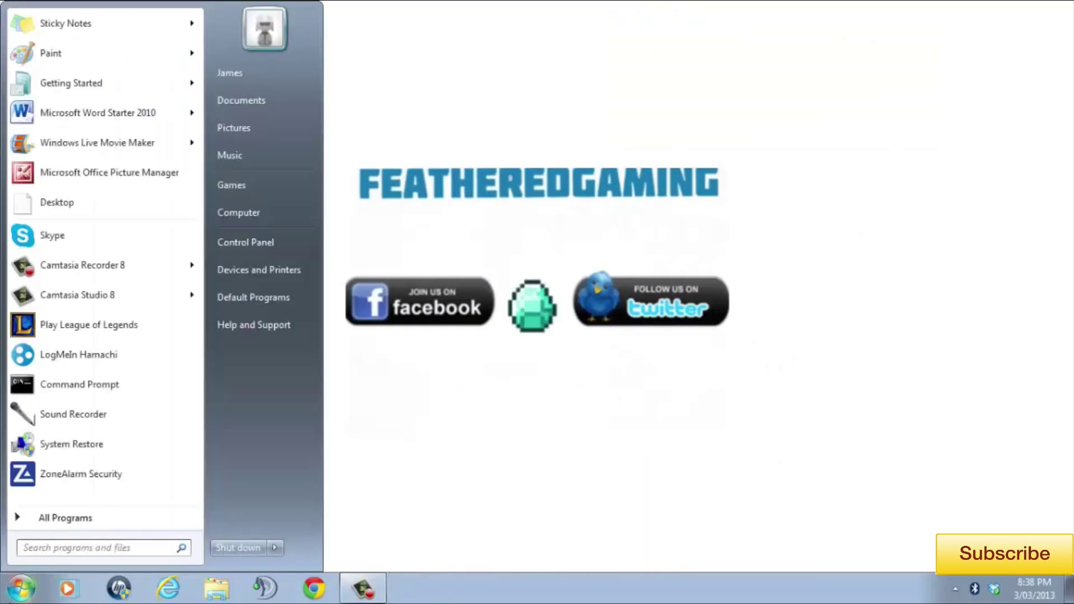
type("%appd")
type("ata%")
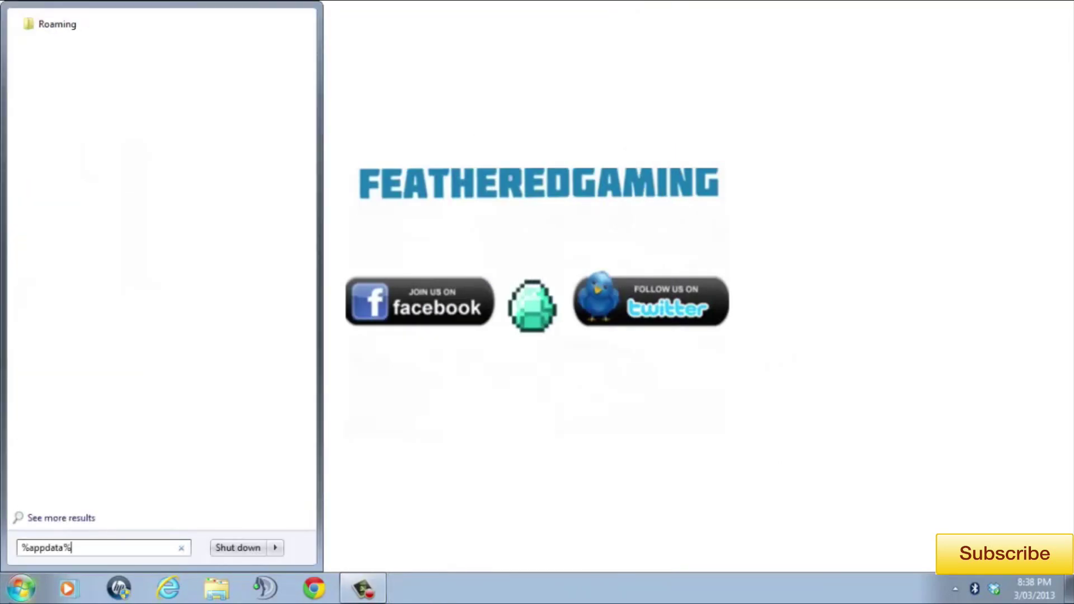
key("Return")
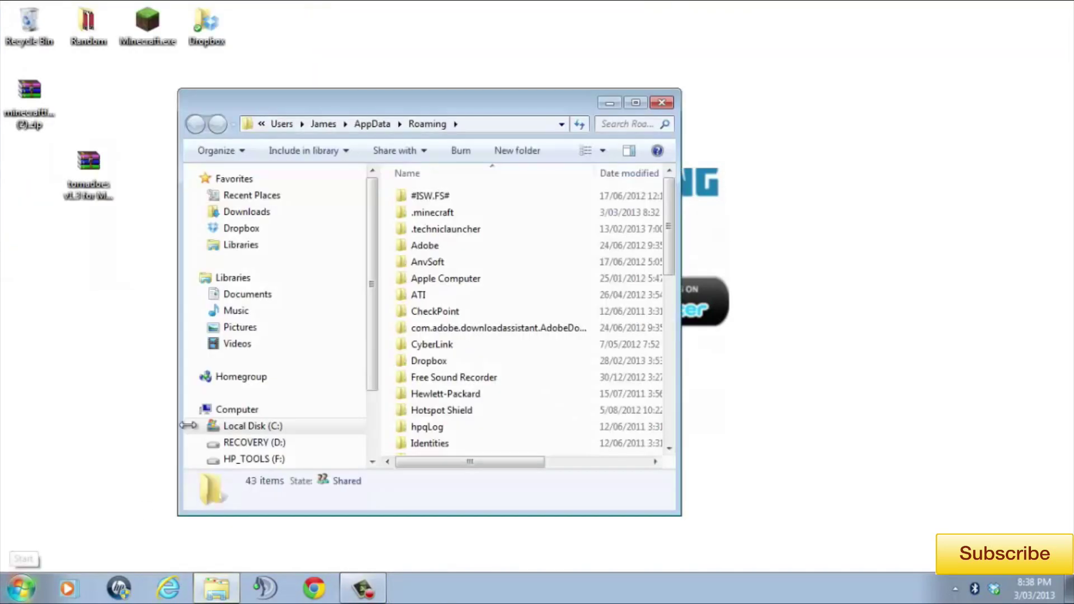
double_click(432, 213)
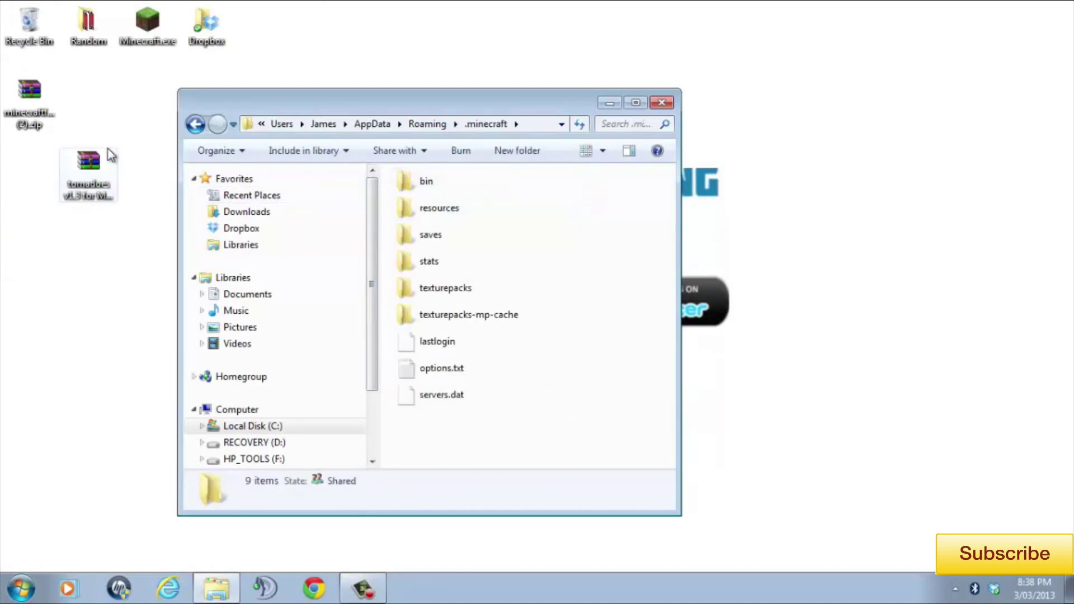
left_click(83, 176)
Step: Drag the mods folder from the tornadoes zip's .minecraft-contents folder into .minecraft, then close it
double_click(83, 176)
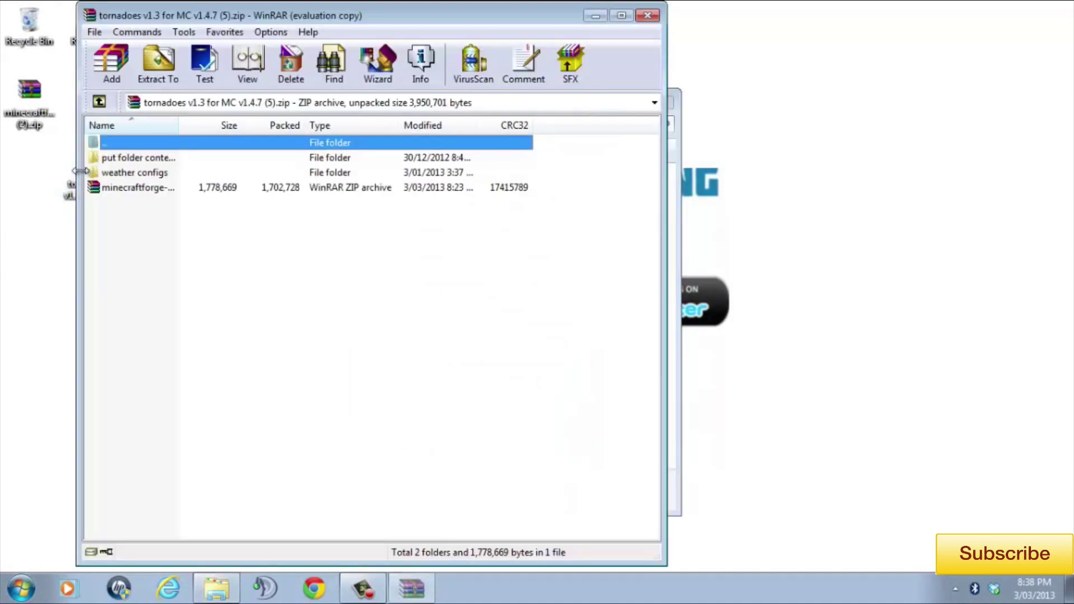
left_click(126, 158)
double_click(126, 159)
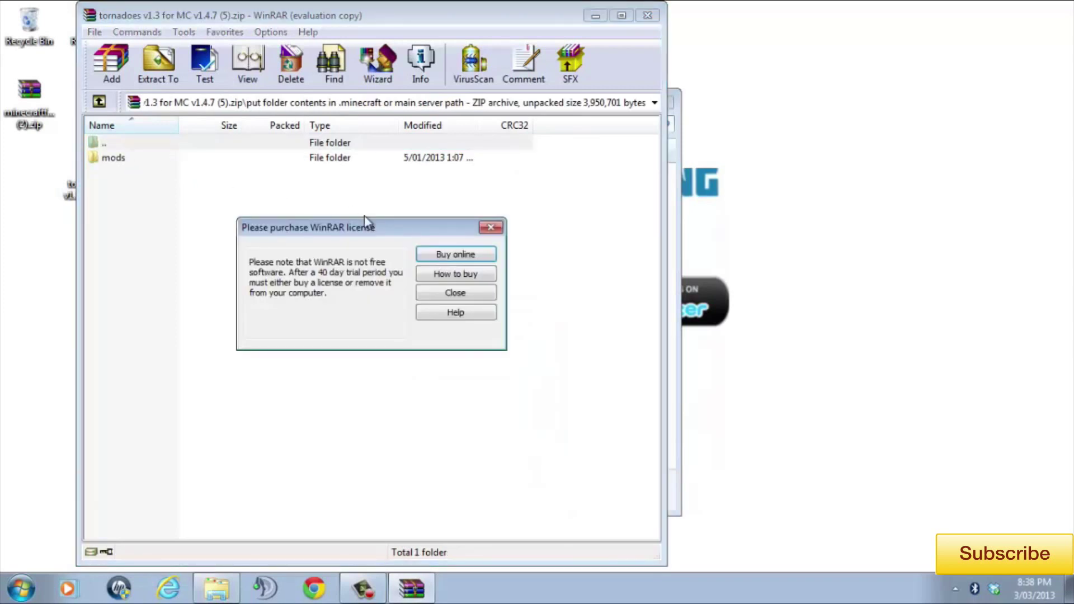
left_click(491, 227)
left_click_drag(237, 19, 110, 40)
left_click_drag(75, 182, 643, 324)
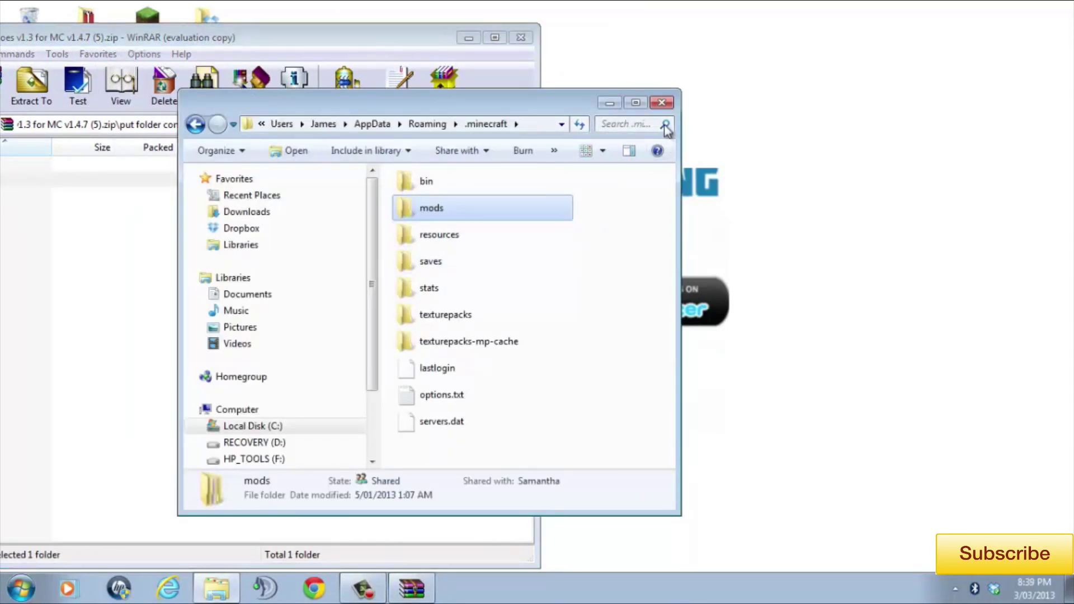
left_click(661, 103)
left_click(520, 38)
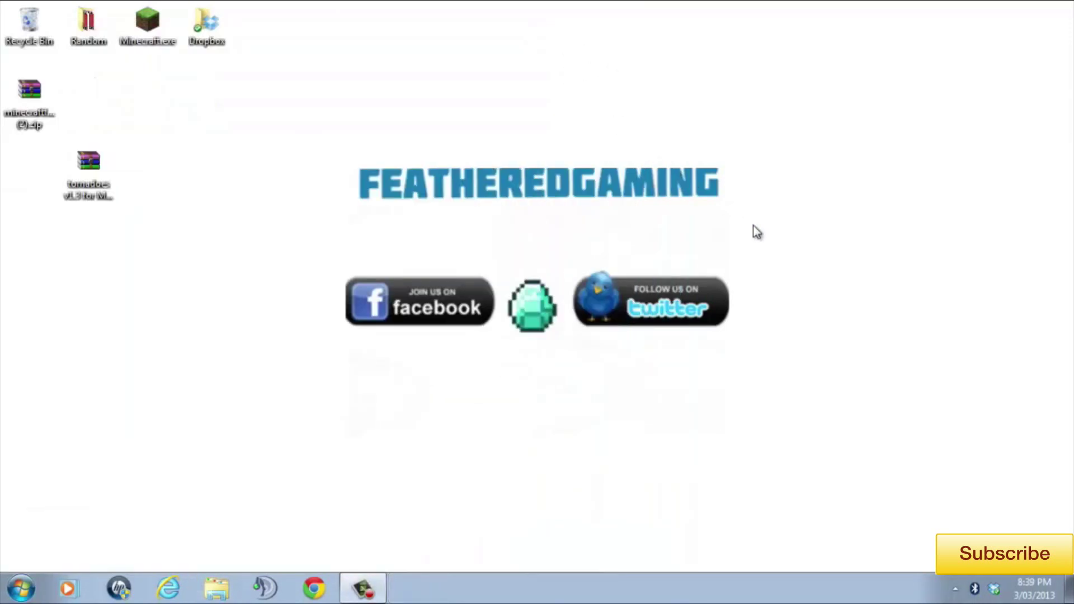